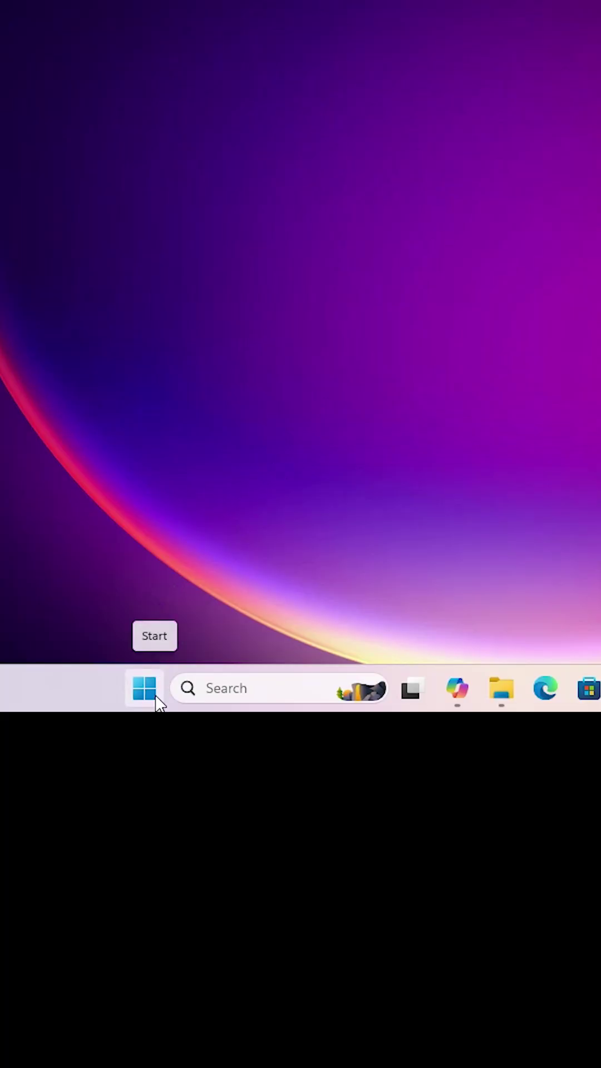
Step: Search Start for 'printers & scanners' to reach the Printers & scanners settings page
left_click(146, 688)
type("printers & scanners")
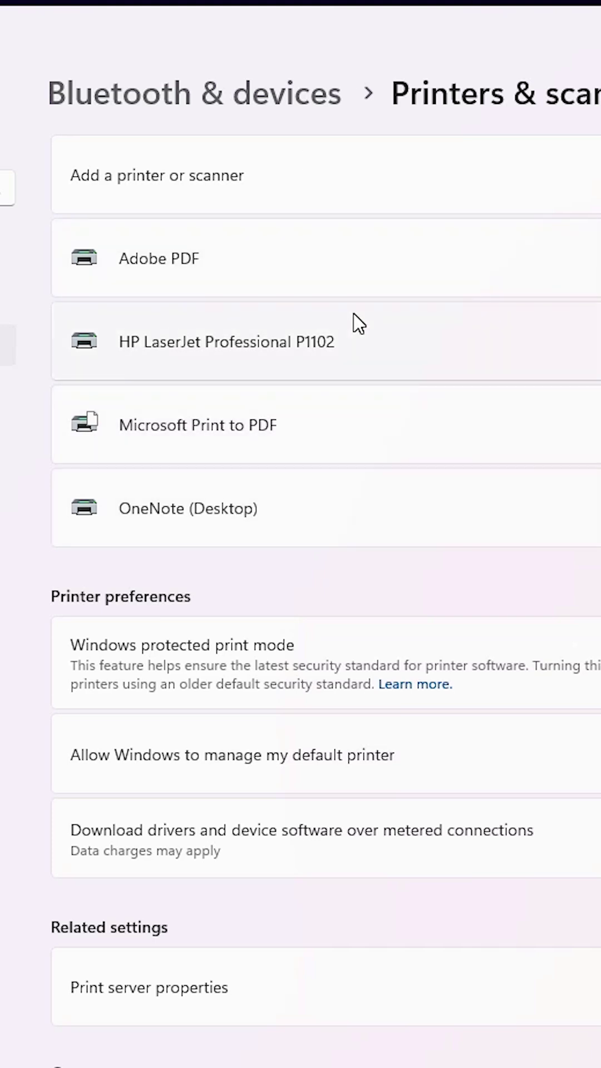
Step: Open Printer properties for the HP LaserJet Professional P1102
left_click(296, 357)
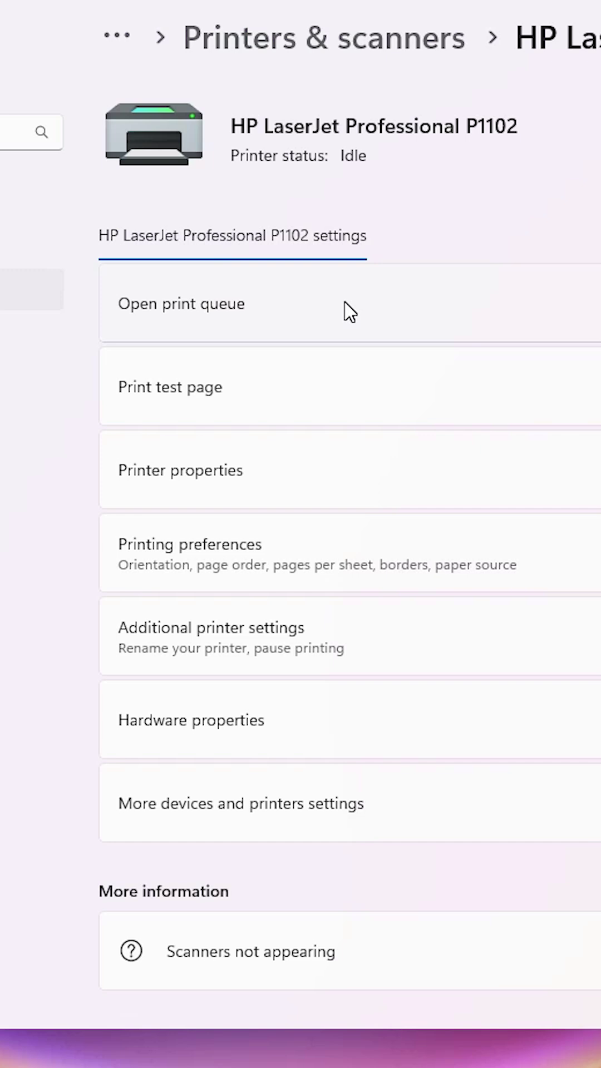
left_click(233, 472)
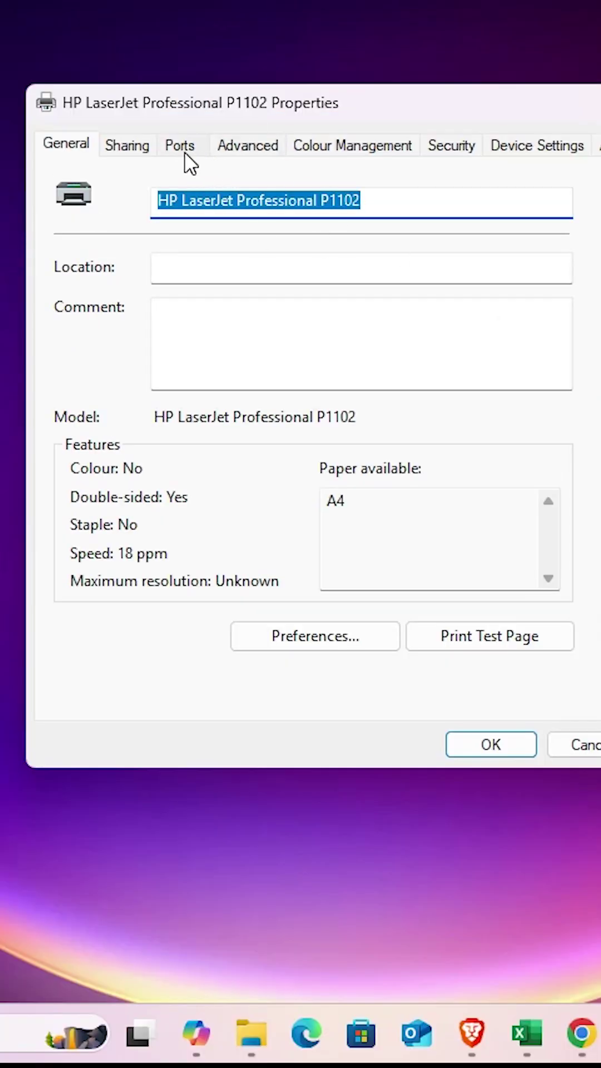
Step: Select the 192.168.1.5 Standard TCP/IP Port on the Ports tab
left_click(180, 146)
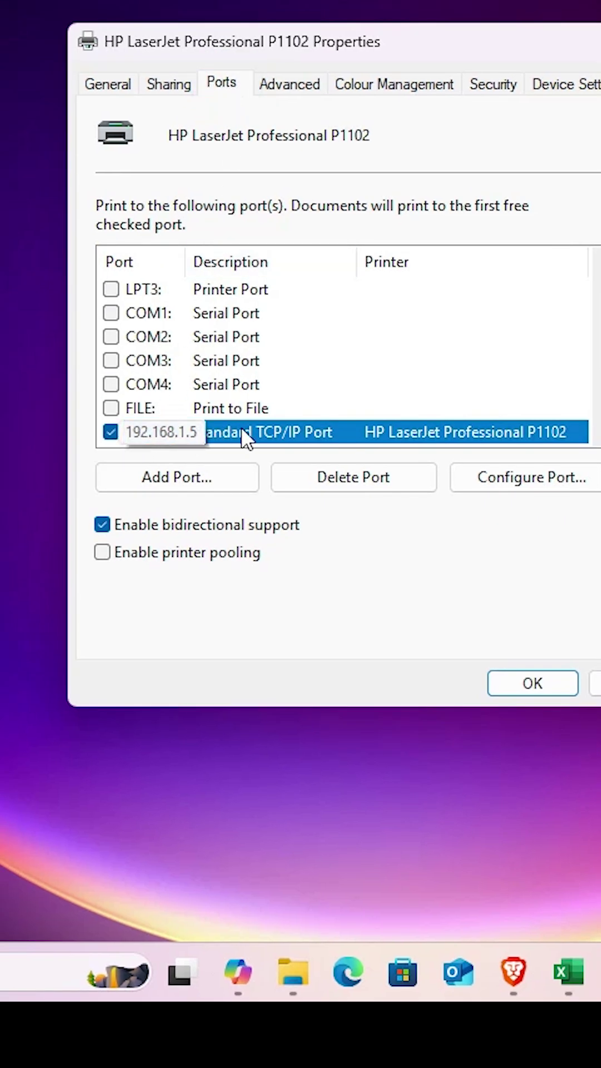
left_click(259, 431)
scroll(451, 309, "down", 2)
scroll(418, 343, "up", 1)
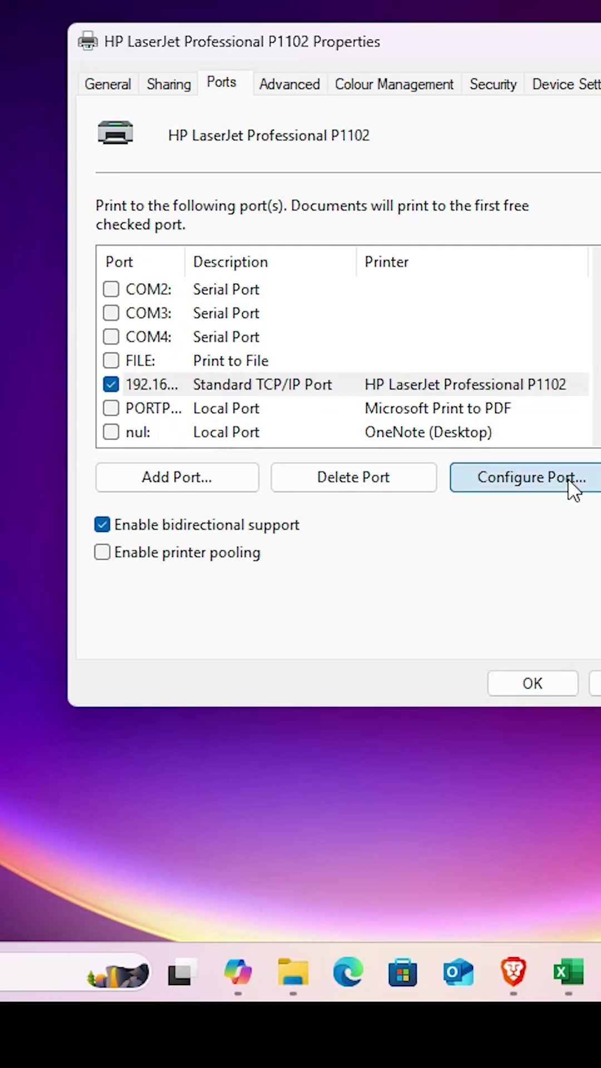
Step: Uncheck SNMP Status Enabled for the 192.168.1.5 port (Raw, 9100) and confirm
left_click(532, 476)
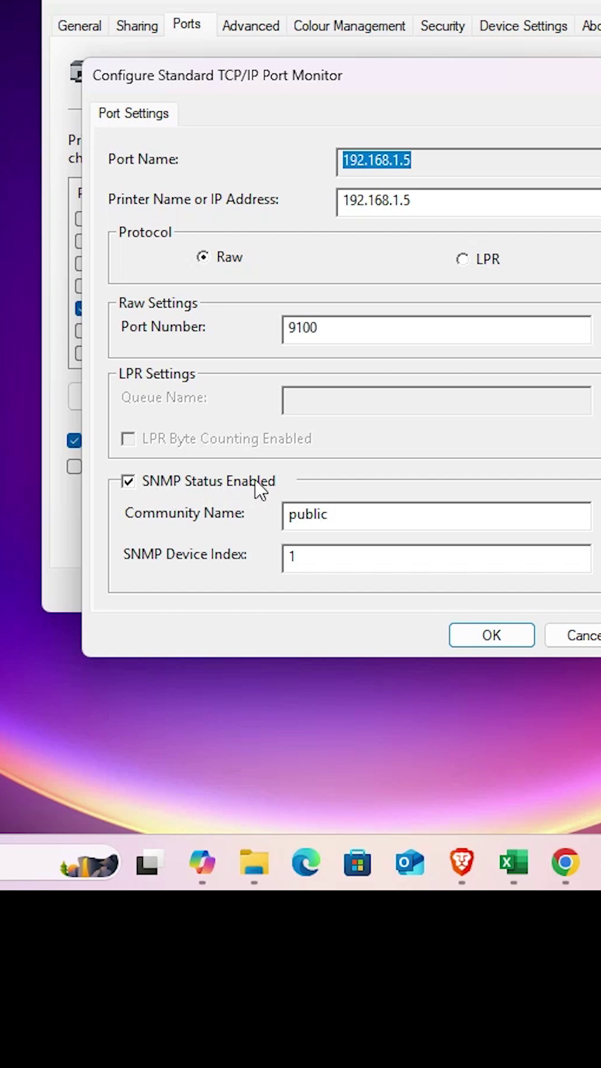
left_click(199, 482)
left_click(491, 635)
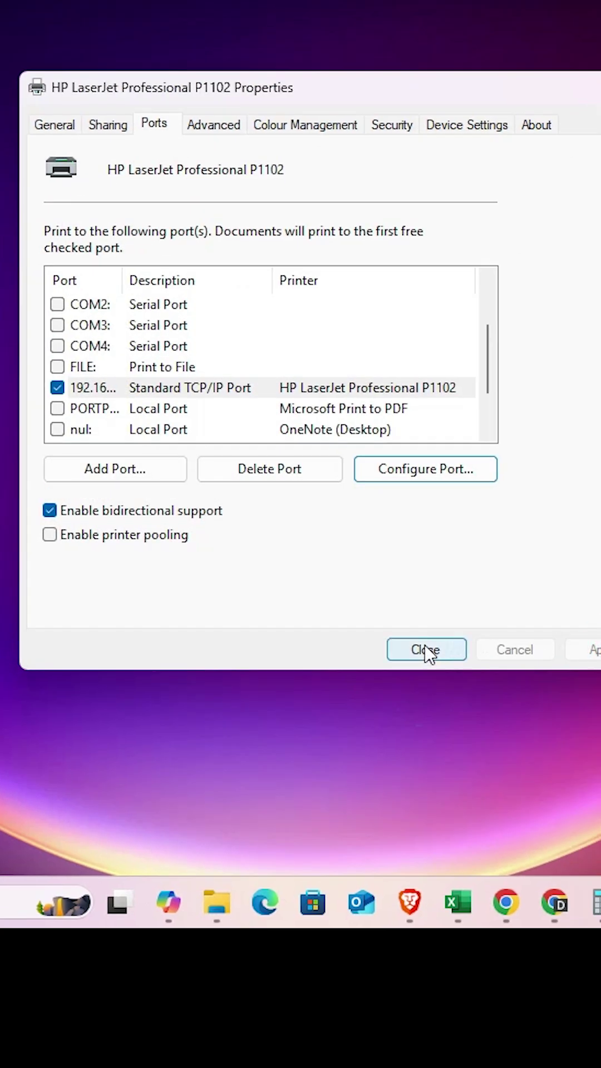
Step: Close the printer properties and return to Printers & scanners via Windows search
left_click(426, 645)
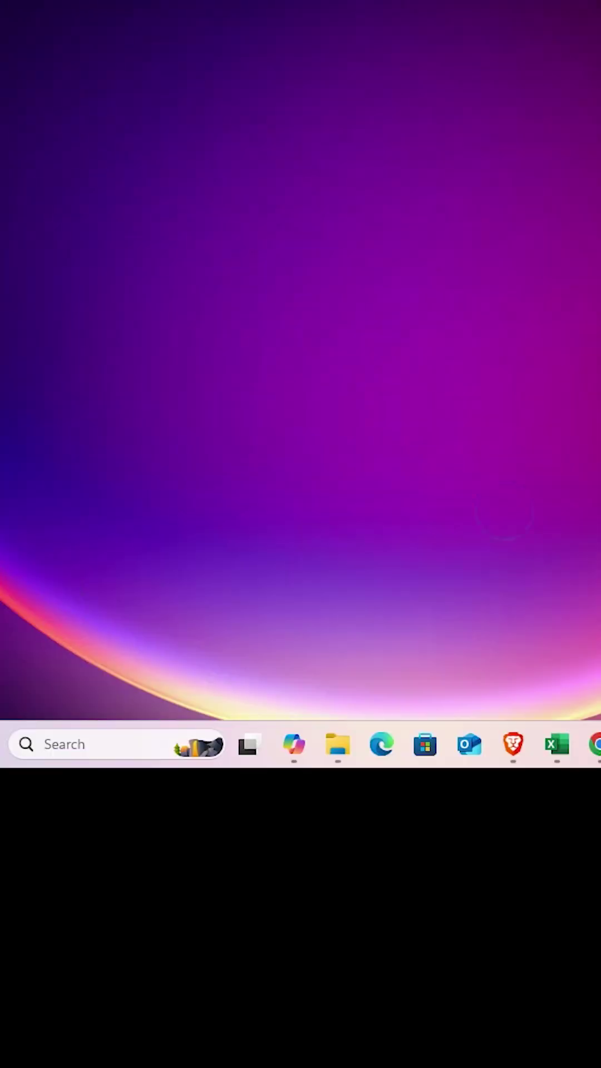
key("super")
type("Printers & scanners")
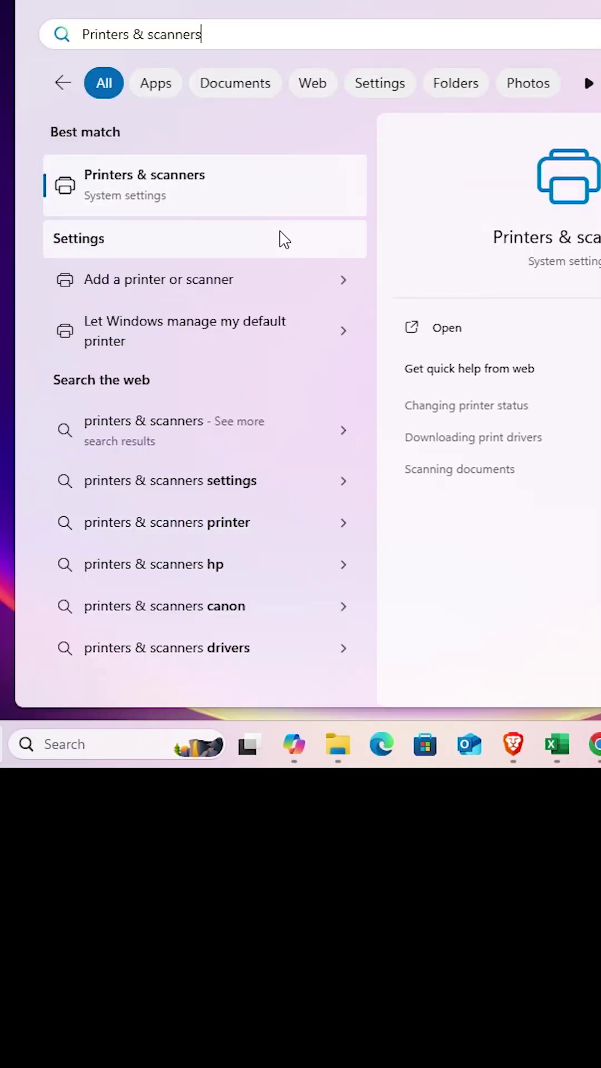
key("Return")
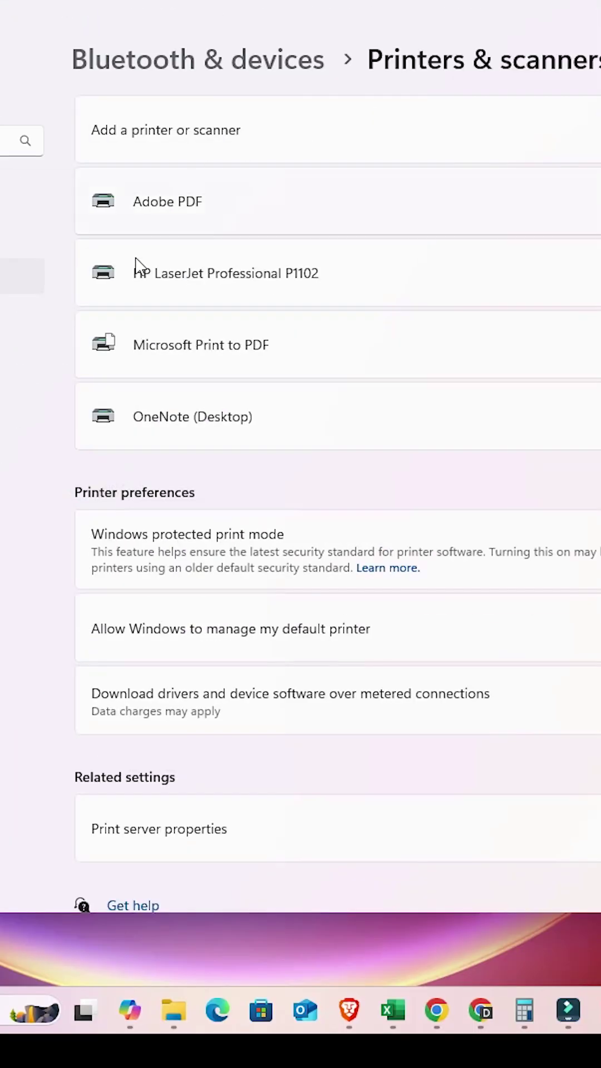